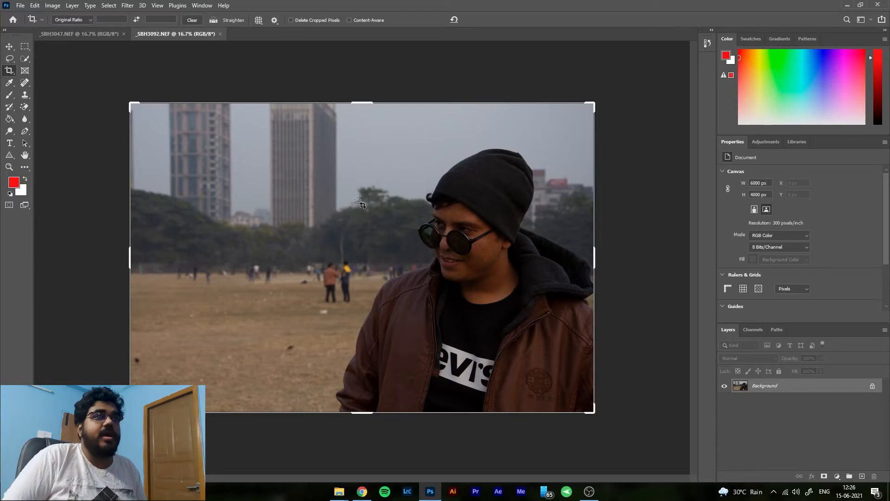
Switch to the _SBH3047.NEF street photo, leave the Crop tool for the Move tool, and duplicate the Background layer
key("Return")
left_click(79, 34)
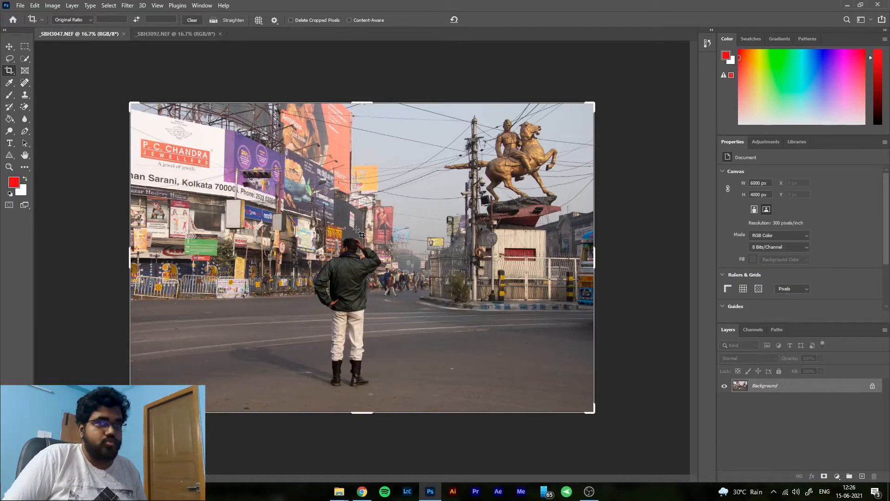
left_click(8, 49)
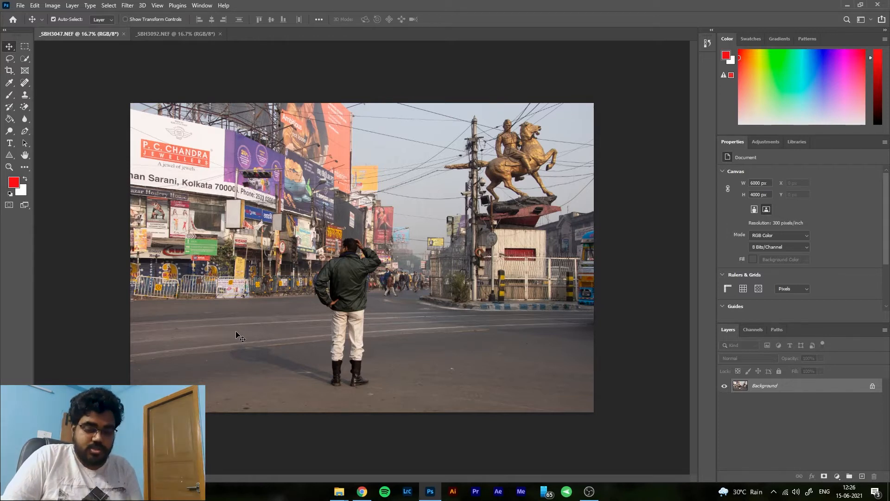
key("ctrl+j")
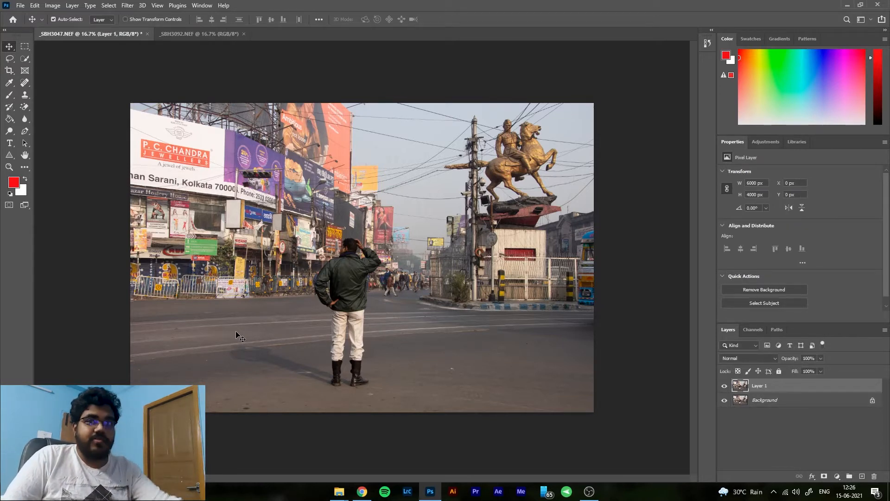
Convert the duplicated layer of the street photo to a smart object
right_click(741, 385)
left_click(772, 387)
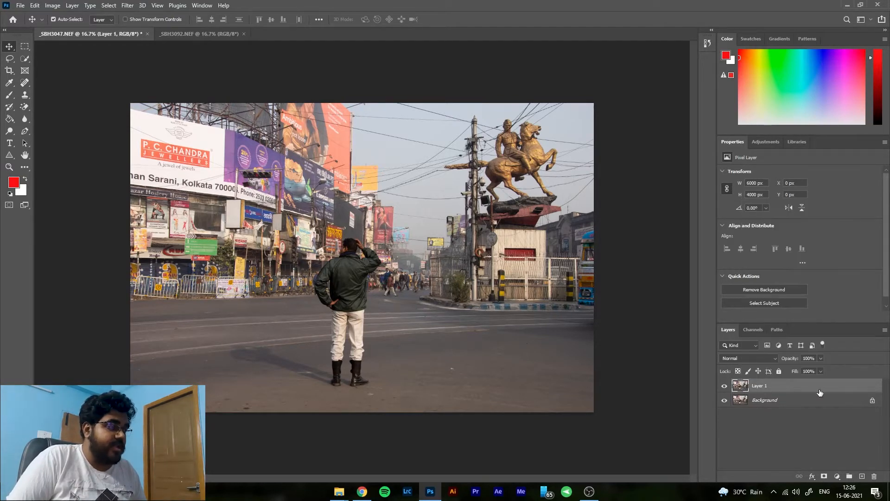
right_click(823, 392)
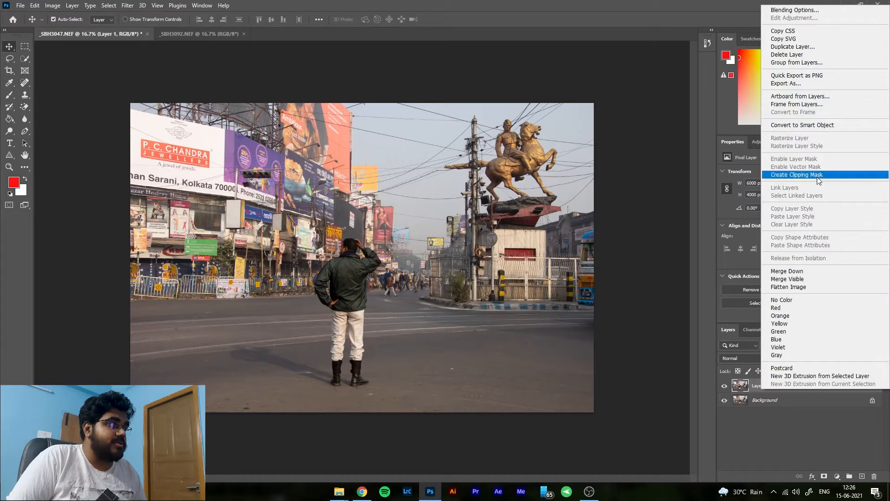
left_click(799, 125)
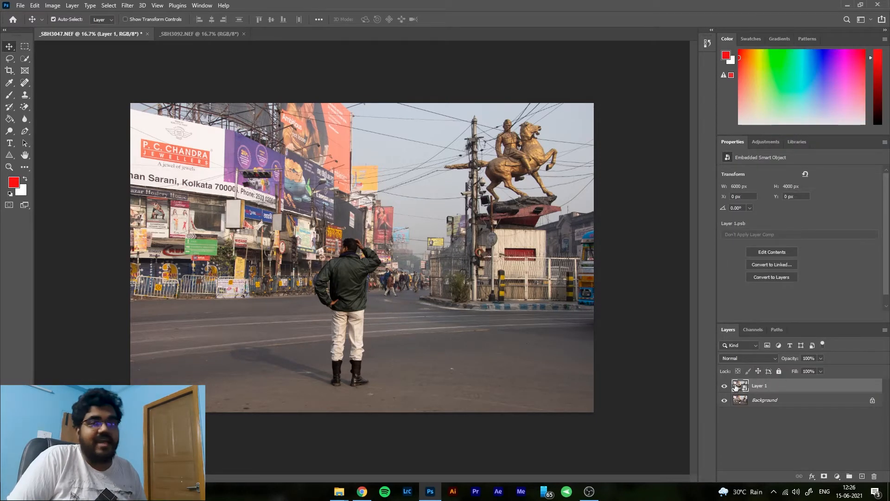
Open the Camera Raw Filter on the smart object and set Calibration hues to Red Primary +62, Green Primary +100 and Blue Primary -100
left_click(128, 6)
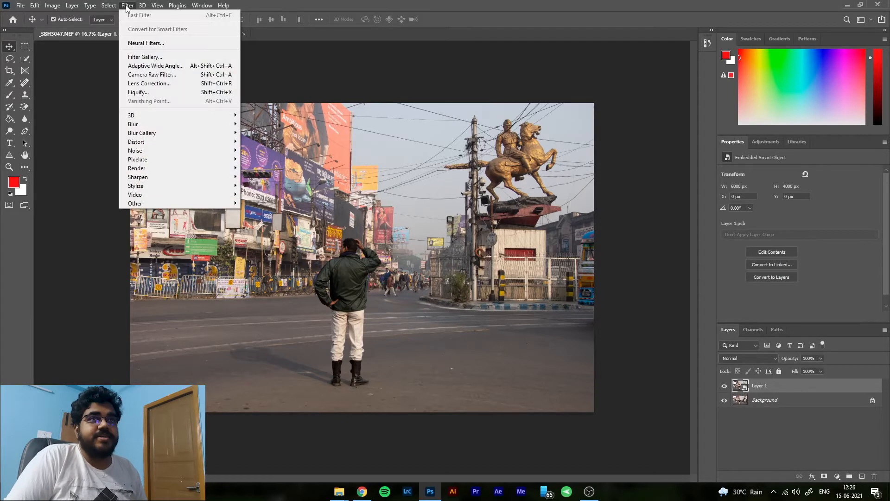
left_click(153, 75)
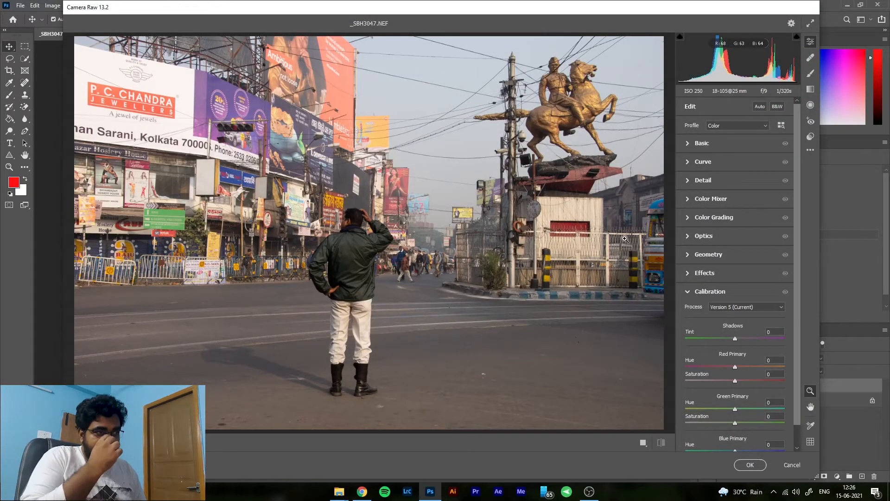
left_click(702, 291)
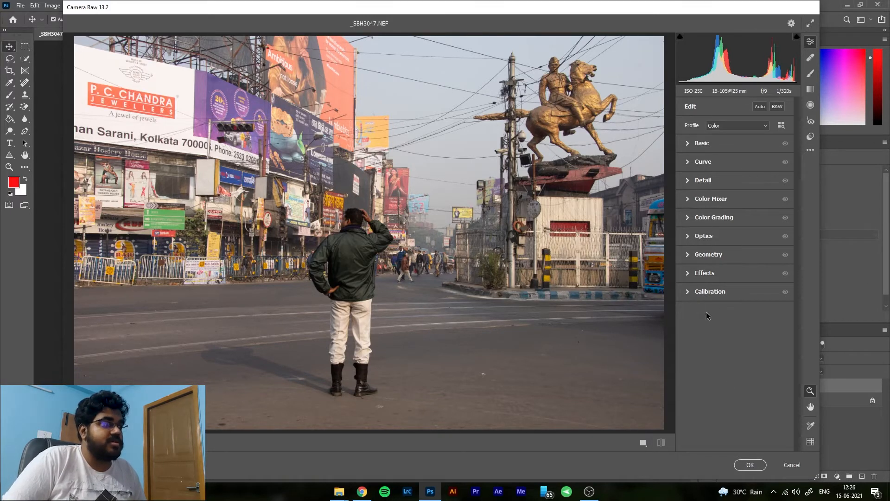
left_click(688, 294)
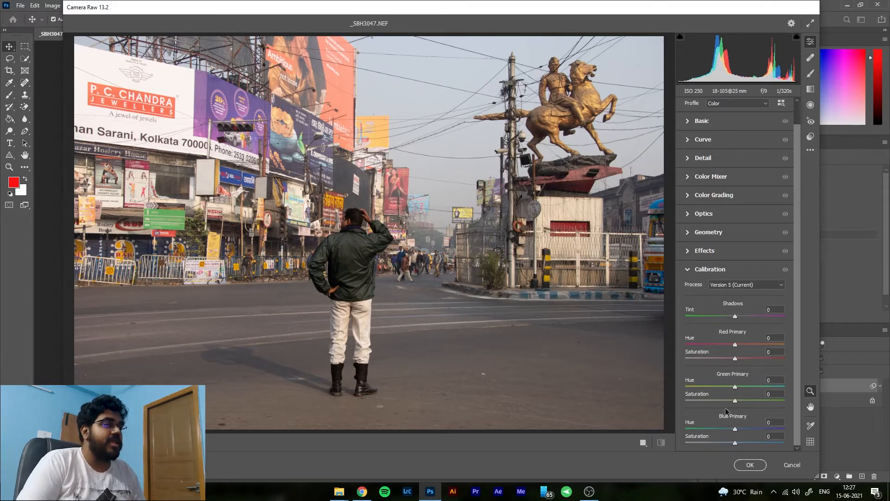
left_click_drag(735, 344, 754, 343)
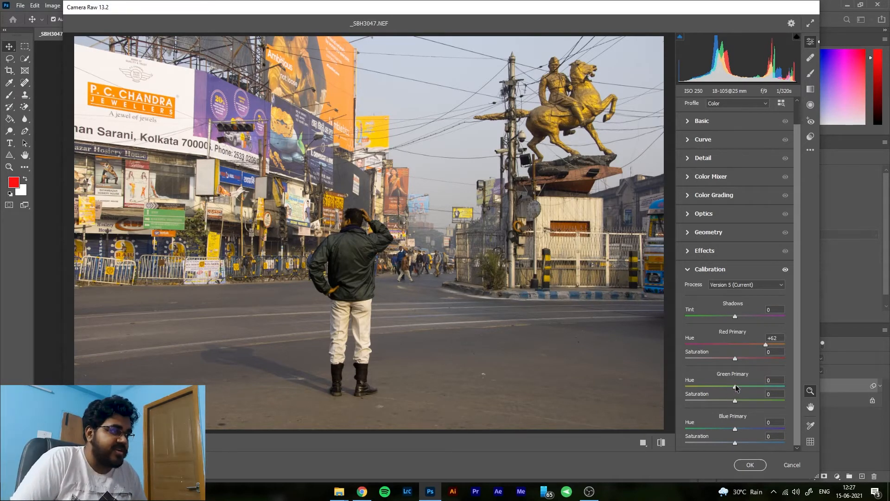
left_click_drag(735, 386, 790, 389)
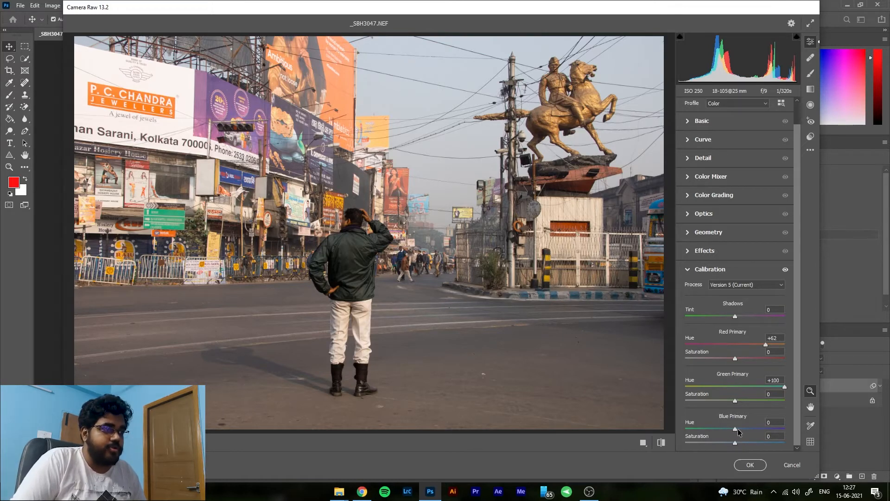
left_click_drag(736, 432, 685, 431)
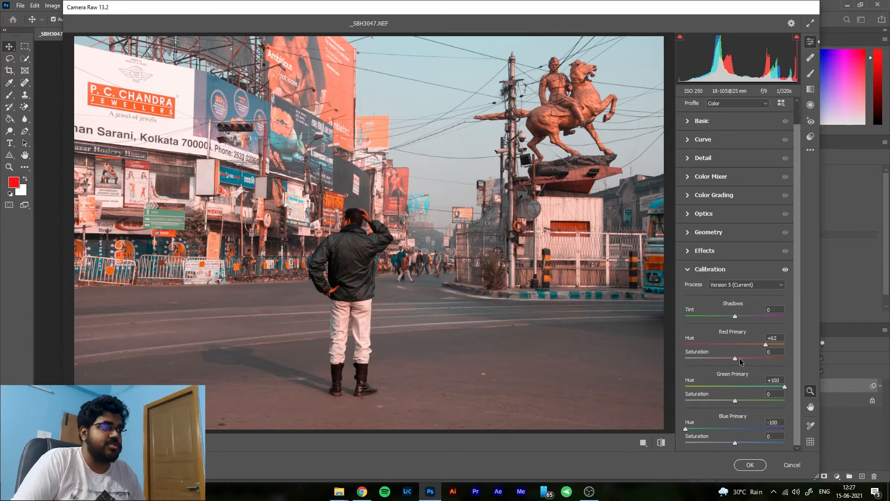
Set the Calibration saturations to Red Primary +27, Green Primary -100 and Blue Primary +9, and apply the filter
mouse_move(735, 358)
left_mouse_down()
mouse_move(758, 359)
mouse_move(740, 361)
left_mouse_up()
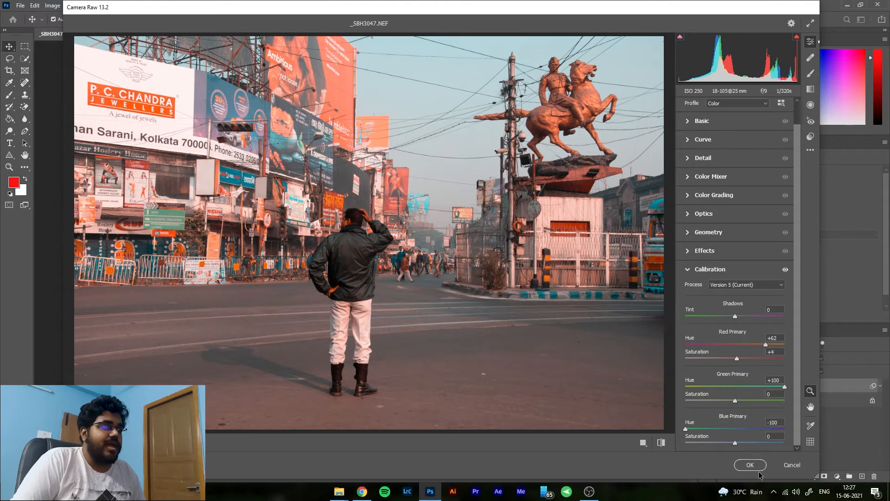
left_click_drag(735, 443, 735, 448)
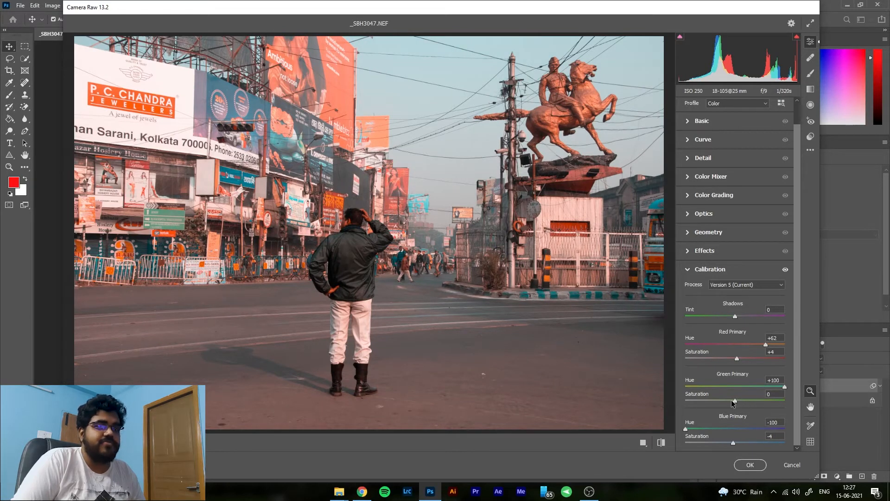
left_click_drag(737, 402, 681, 403)
left_click_drag(740, 360, 748, 358)
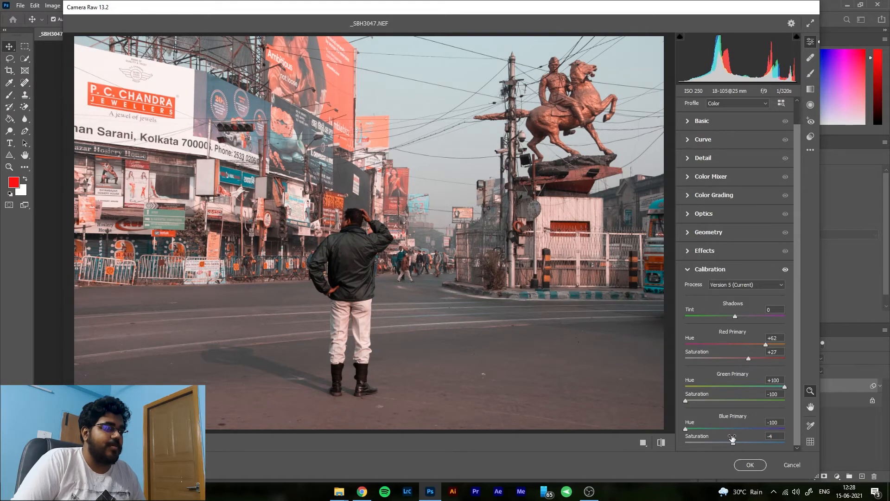
mouse_move(733, 443)
left_mouse_down()
mouse_move(749, 445)
mouse_move(740, 444)
left_mouse_up()
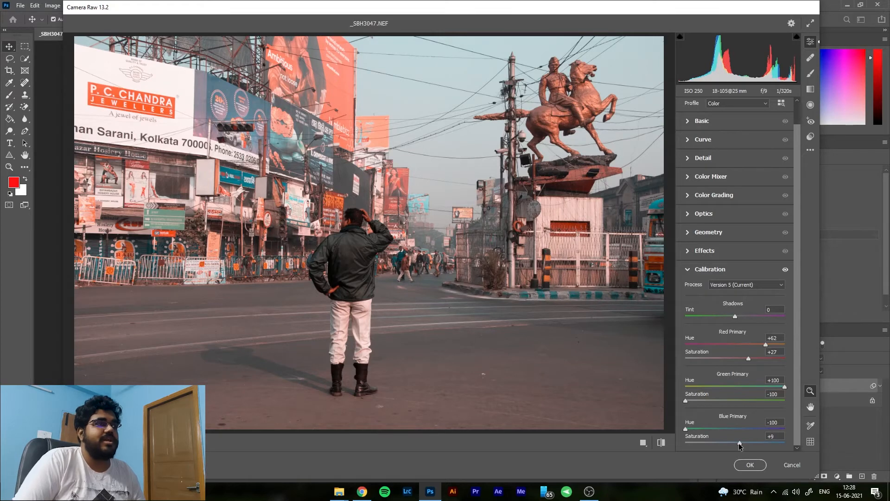
left_click(749, 465)
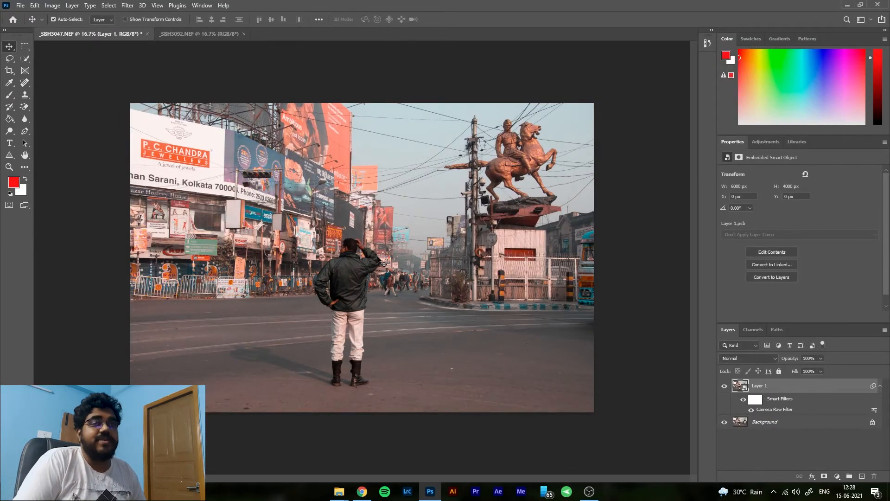
Switch to the _SBH3092.NEF portrait, duplicate its Background layer and convert the copy to a smart object
left_click(212, 33)
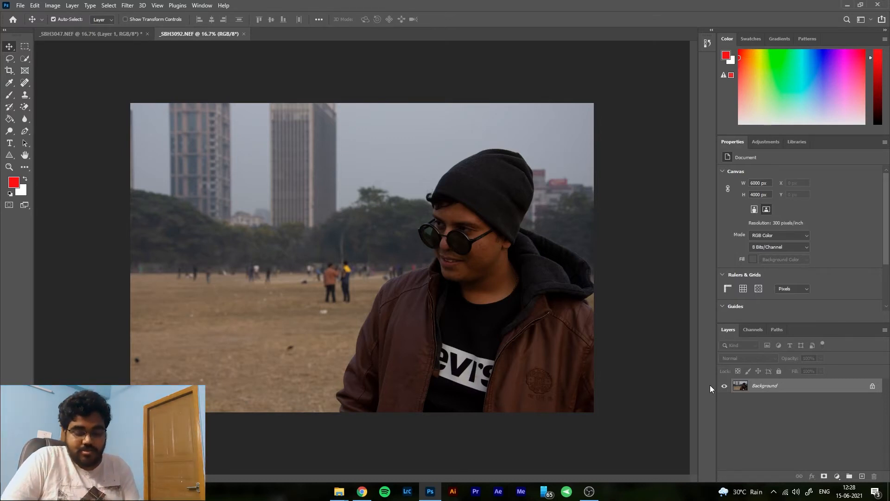
key("ctrl+j")
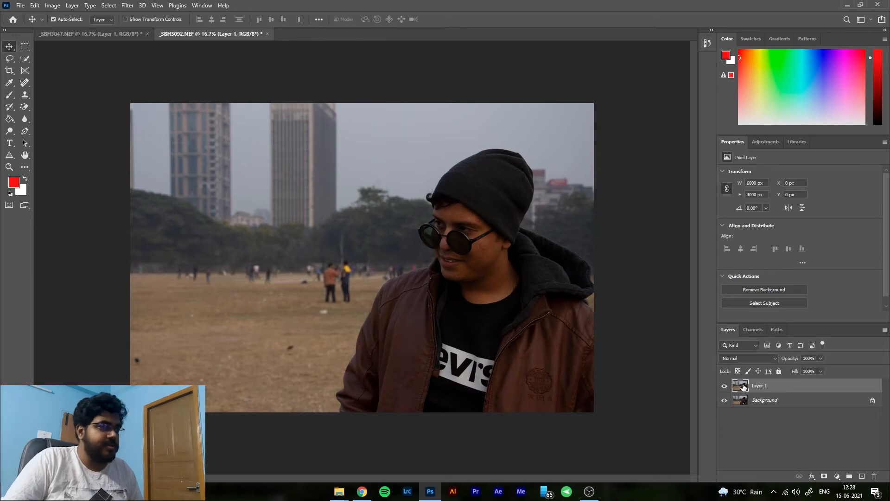
right_click(801, 390)
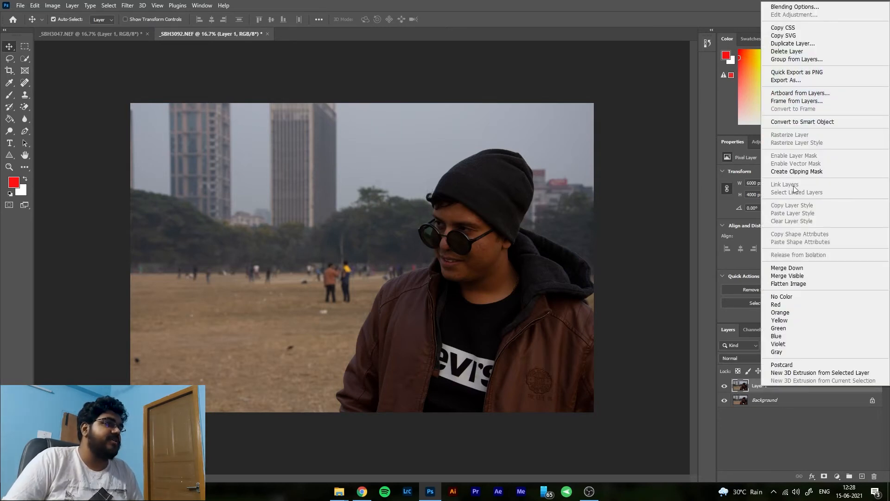
left_click(793, 121)
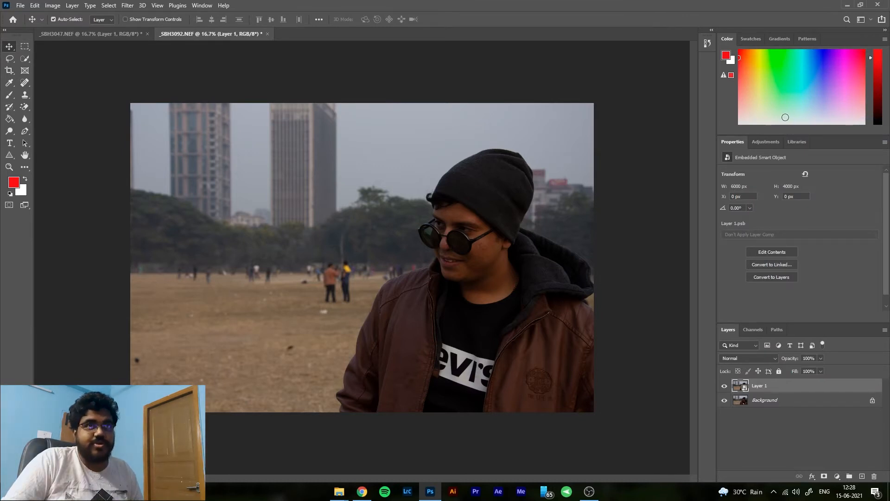
Open the Camera Raw Filter on the portrait and set Calibration hues to Red Primary +41, Blue Primary -100 and Green Primary +100
left_click(126, 5)
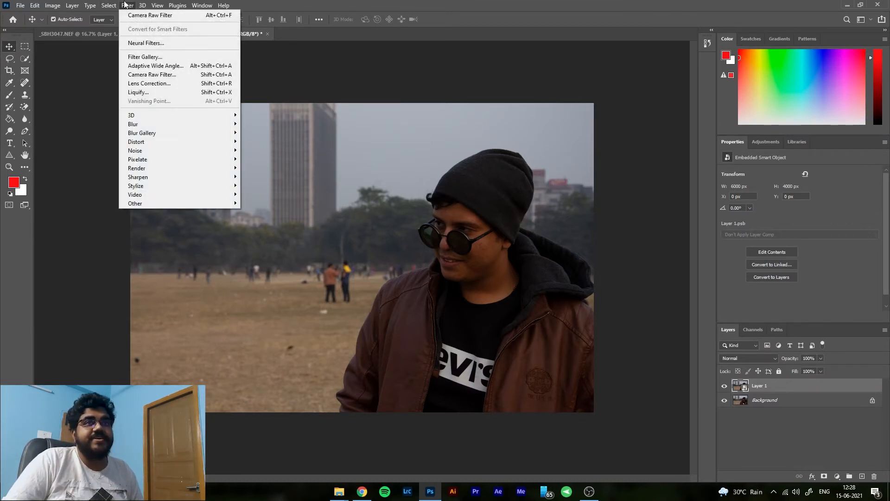
left_click(155, 75)
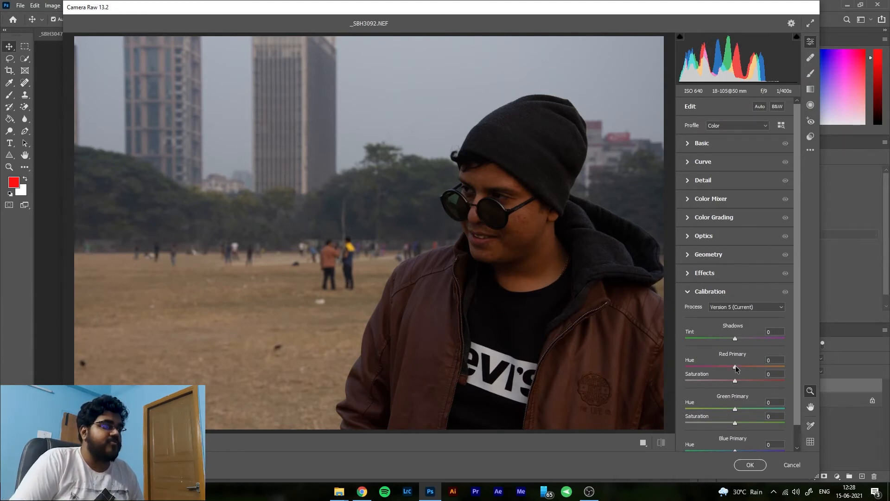
left_click_drag(742, 368, 756, 366)
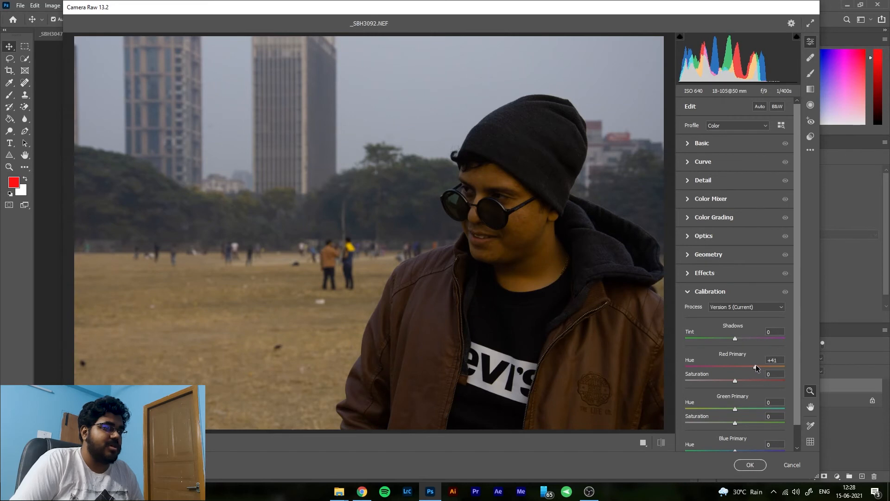
scroll(745, 426, "down", 1)
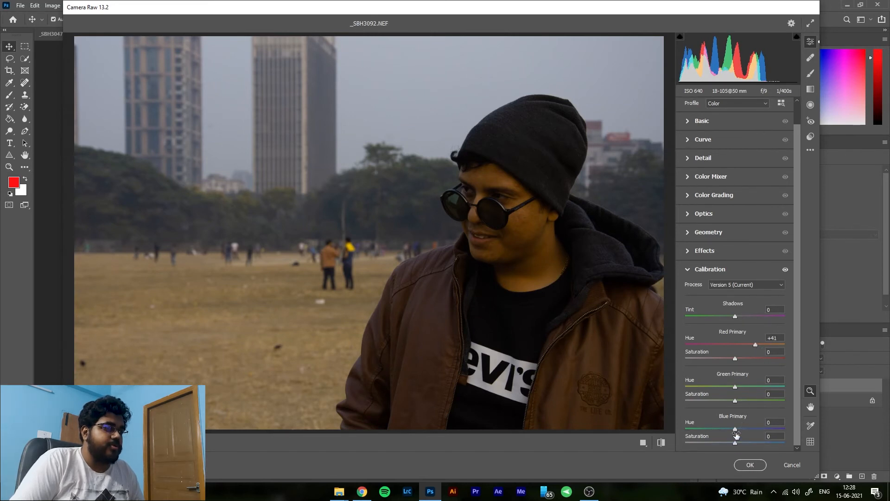
left_click_drag(736, 429, 675, 430)
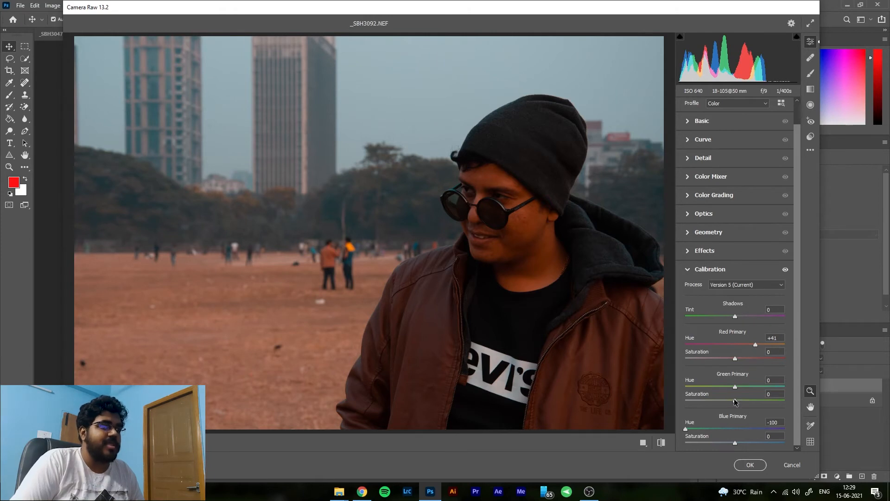
left_click_drag(735, 388, 785, 387)
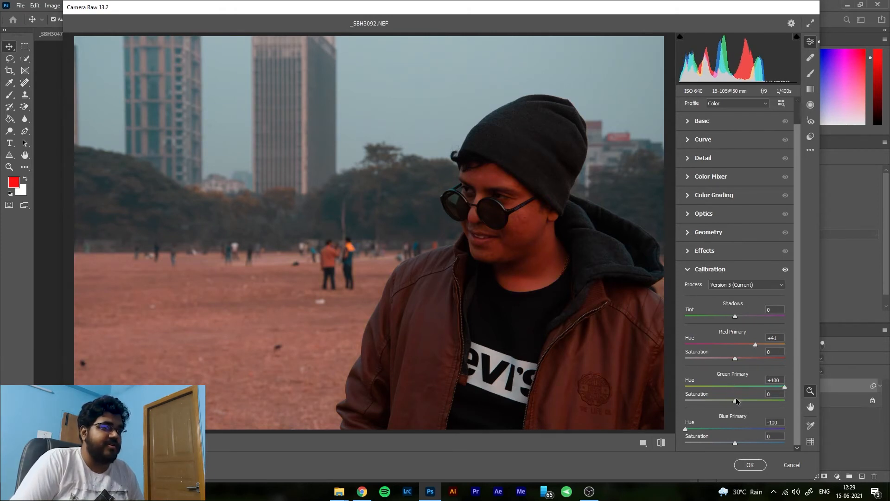
Set the portrait's Calibration saturations to Green Primary -100 and Red Primary +4, and apply the filter
left_click_drag(734, 399, 678, 403)
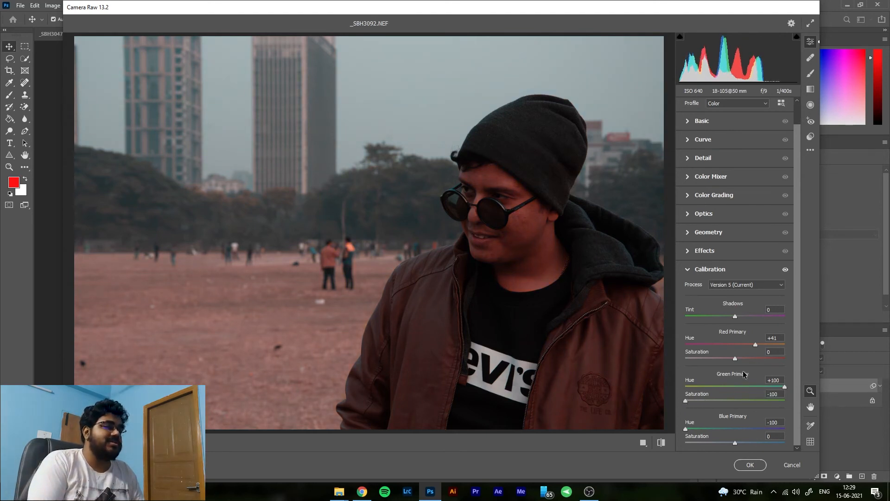
mouse_move(744, 358)
left_mouse_down()
mouse_move(758, 361)
mouse_move(743, 368)
left_mouse_up()
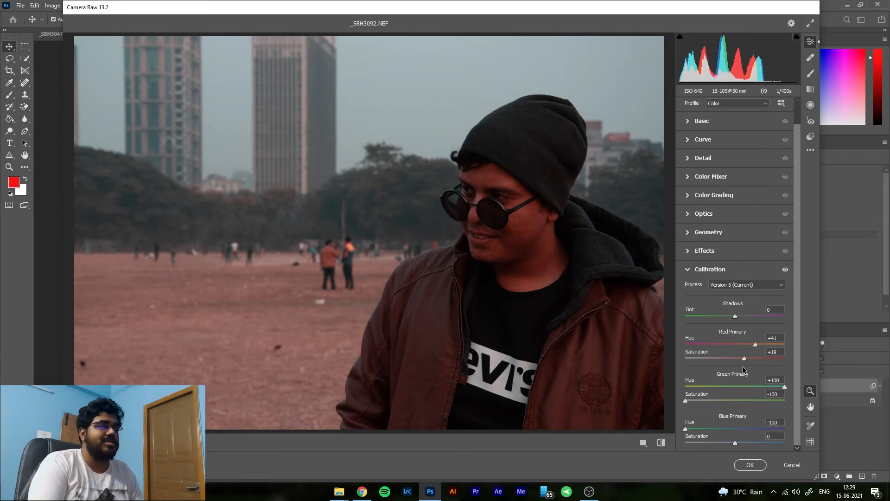
left_click_drag(744, 359, 738, 357)
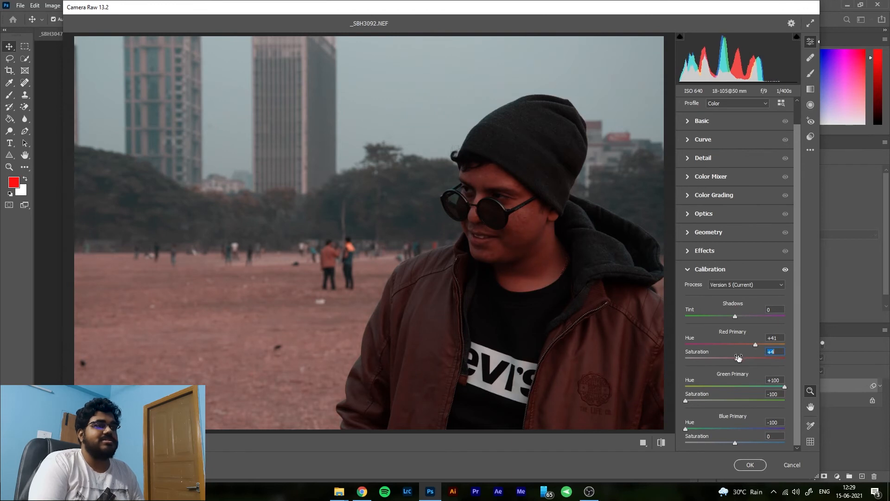
left_click(749, 465)
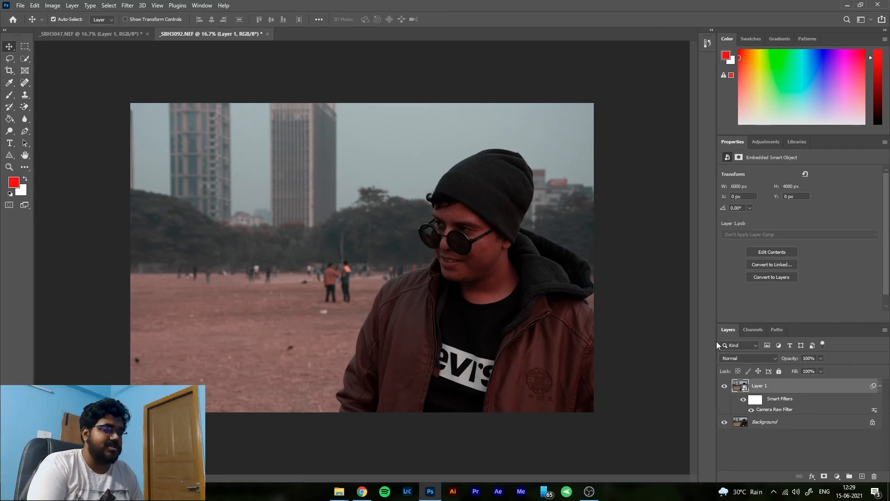
Reopen the portrait's Camera Raw smart filter, set Blue Primary saturation to +100 and Red Primary hue to +68, and apply the changes
double_click(797, 410)
scroll(733, 410, "down", 1)
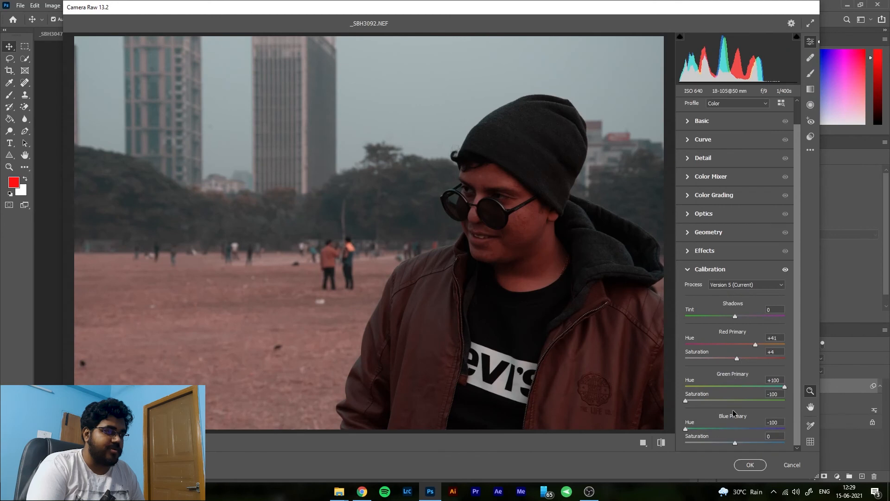
left_click_drag(736, 443, 794, 444)
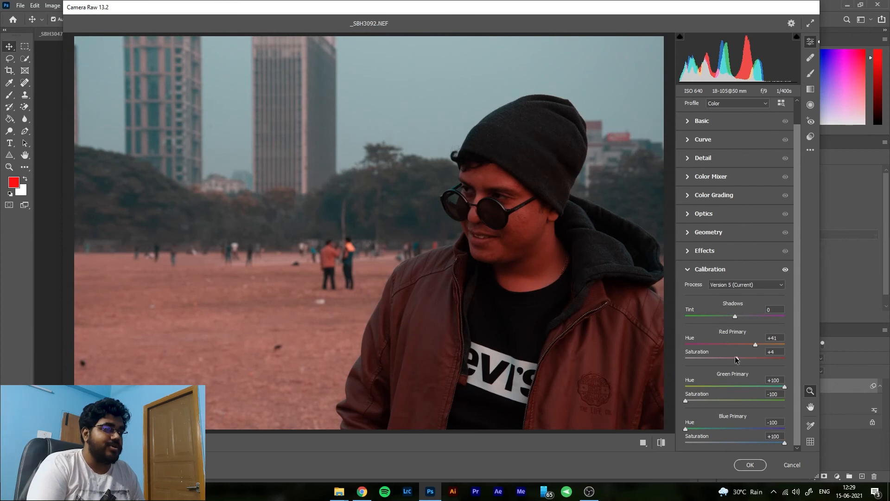
left_click_drag(751, 344, 769, 344)
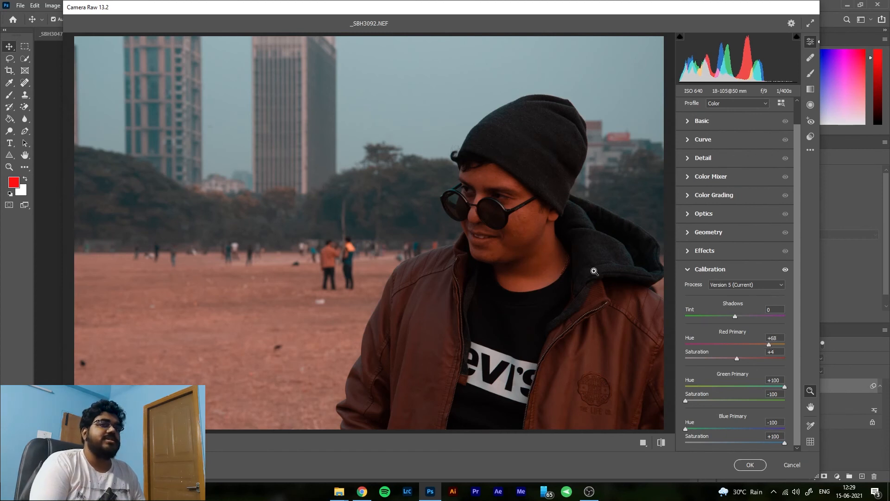
left_click(750, 465)
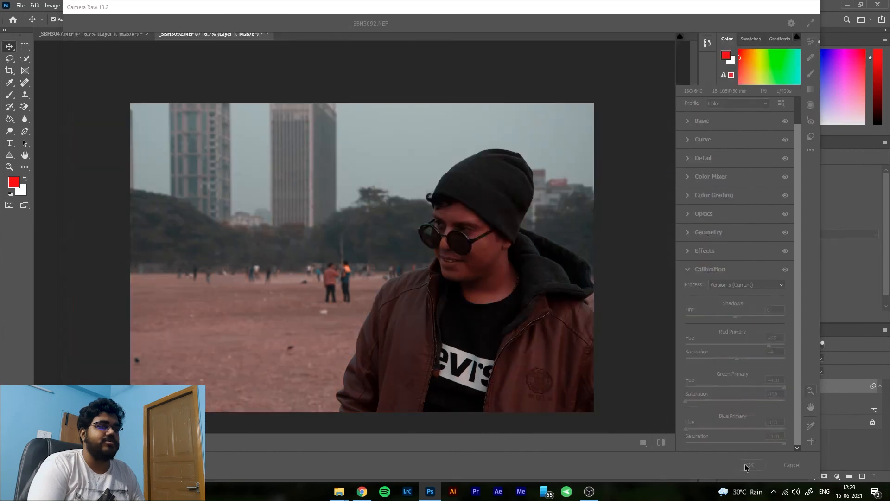